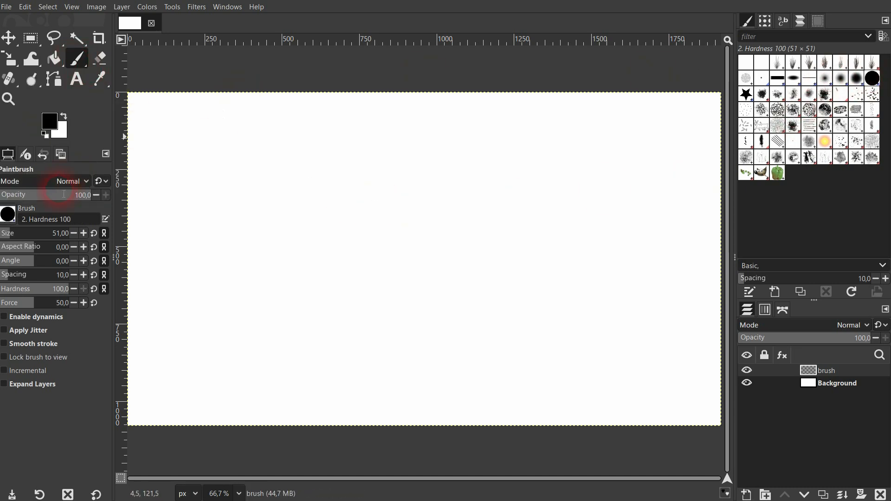
# - Choose the 2. Hardness 100 brush, set its size to 127,00 and paint a round dab with a horizontal stroke beside it
pyautogui.click(11, 216)
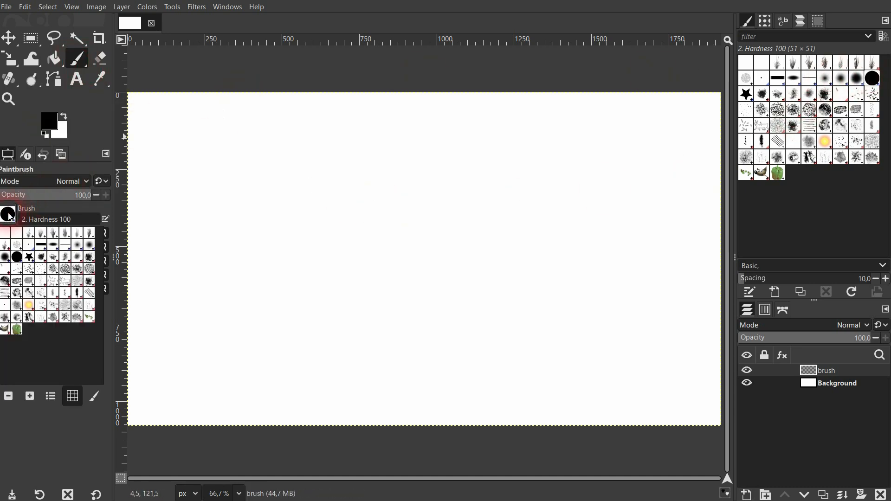
pyautogui.click(17, 260)
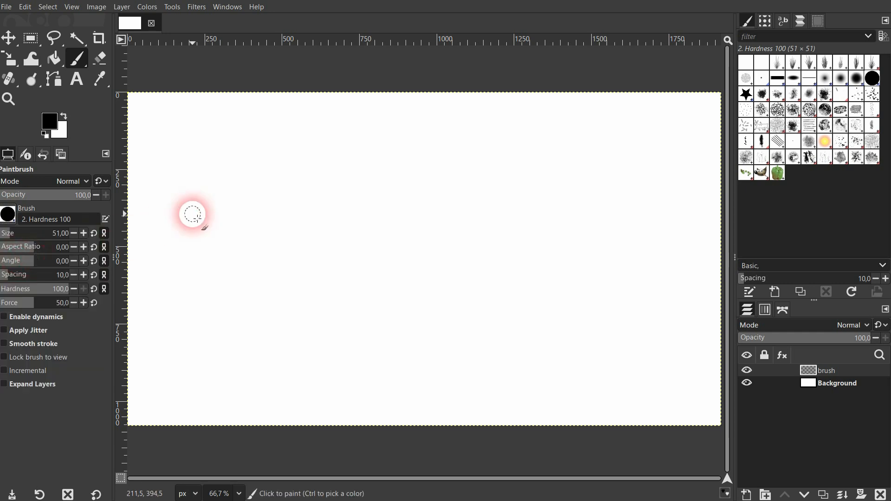
pyautogui.click(23, 241)
pyautogui.click(203, 156)
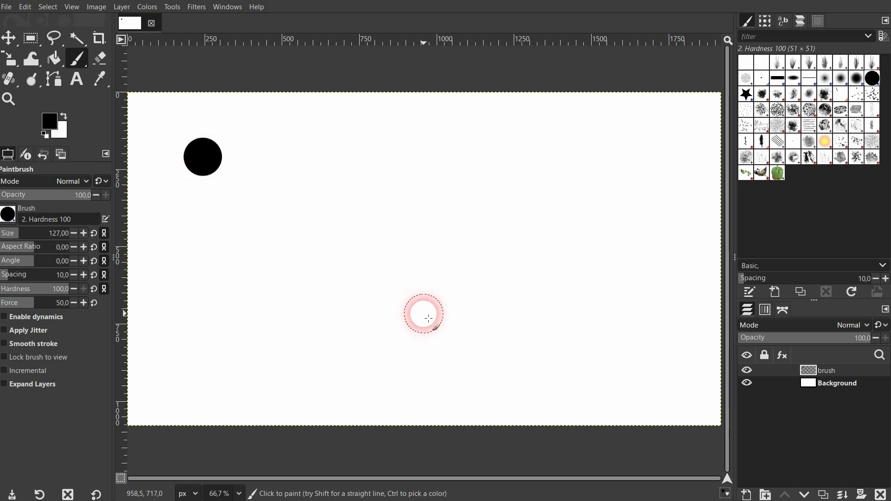
pyautogui.moveTo(263, 161); pyautogui.dragTo(360, 157)
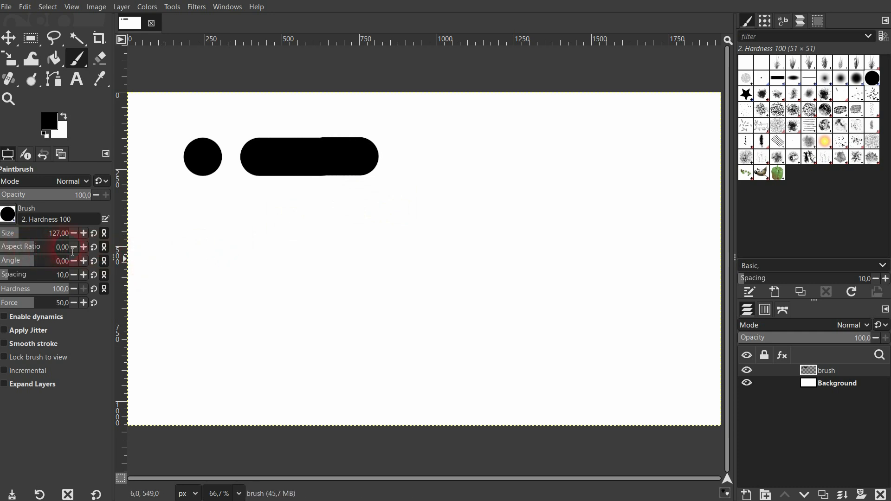
# - Set the brush aspect ratio to -1,00 and paint an oval dab and a horizontal stroke below the first row
pyautogui.click(34, 250)
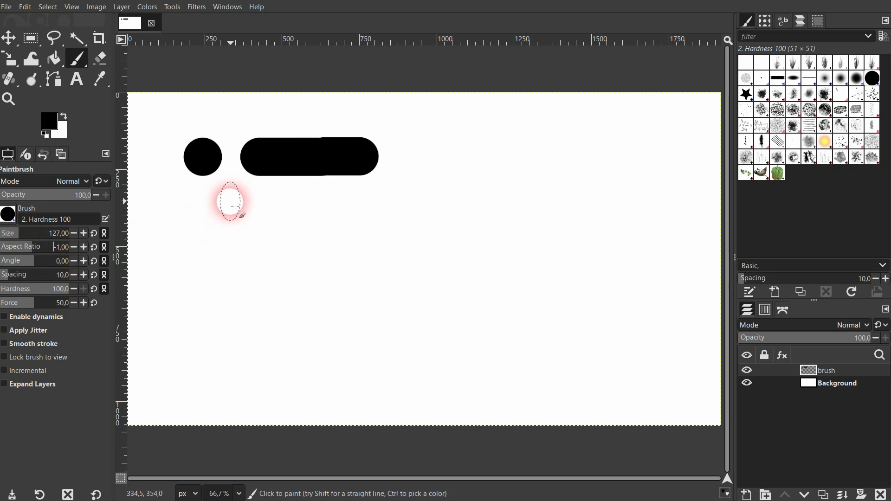
pyautogui.click(203, 215)
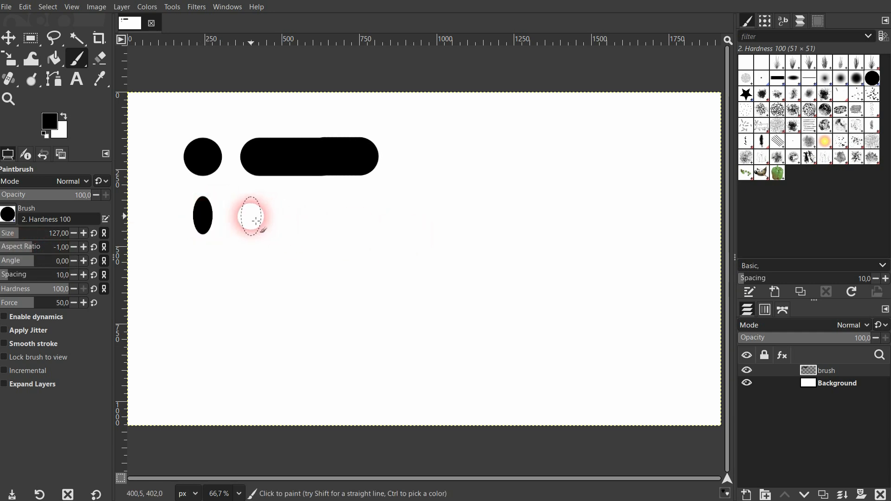
pyautogui.moveTo(251, 216); pyautogui.dragTo(375, 216)
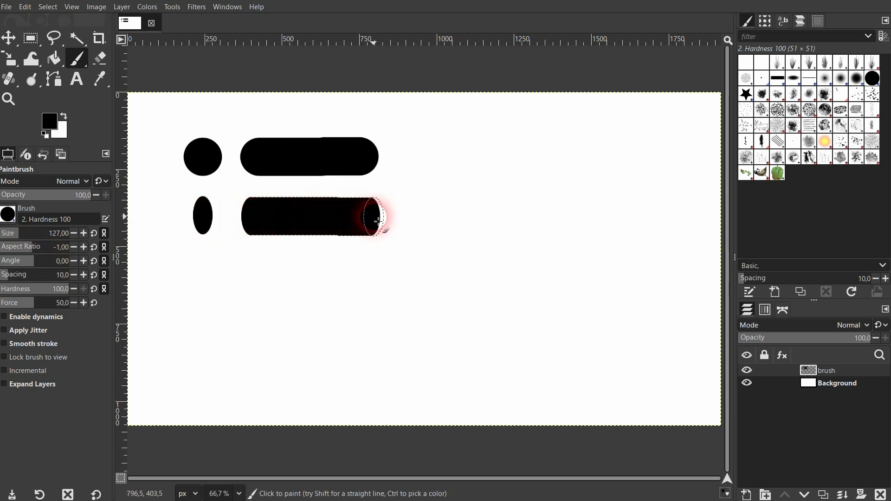
# - Paint a dab with aspect ratio -2,00, and below it a dab and a horizontal stroke with aspect ratio -4,00
pyautogui.keyDown('ctrl'); pyautogui.scroll(1, 264, 217); pyautogui.keyUp('ctrl')
pyautogui.keyDown('ctrl'); pyautogui.scroll(5, 270, 221); pyautogui.keyUp('ctrl')
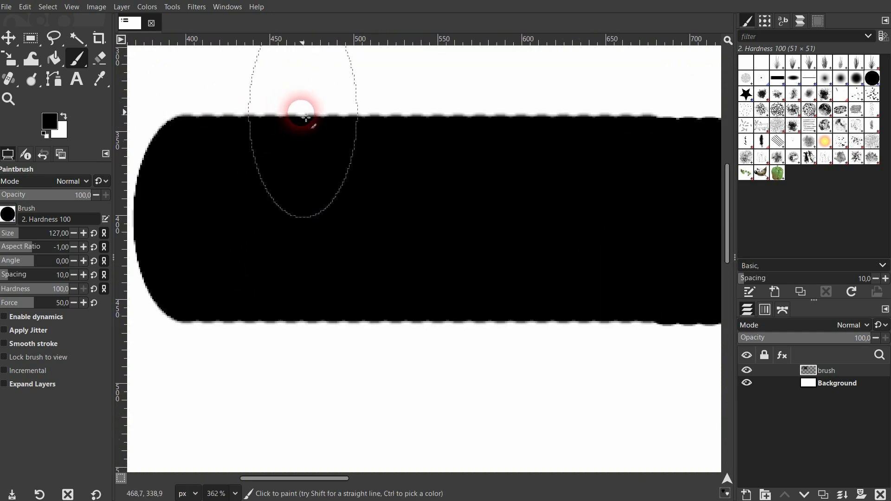
pyautogui.scroll(5, 392, 183)
pyautogui.scroll(-6, 392, 183)
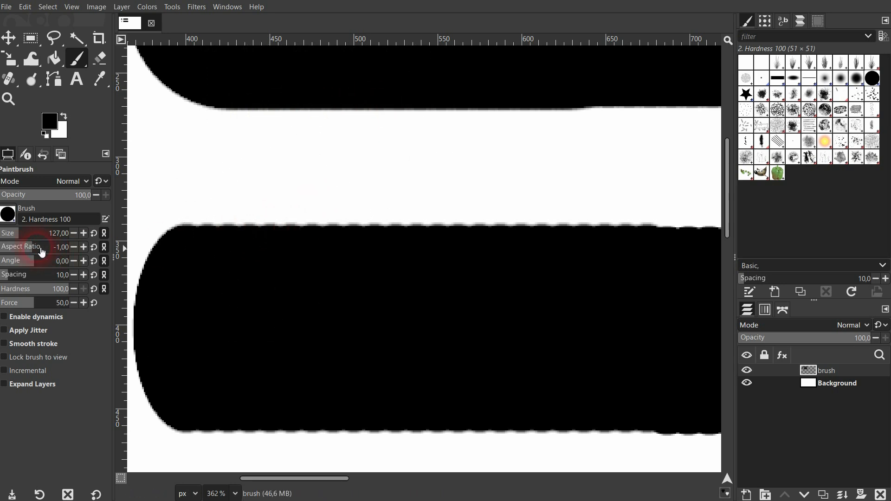
pyautogui.scroll(-5, 342, 288)
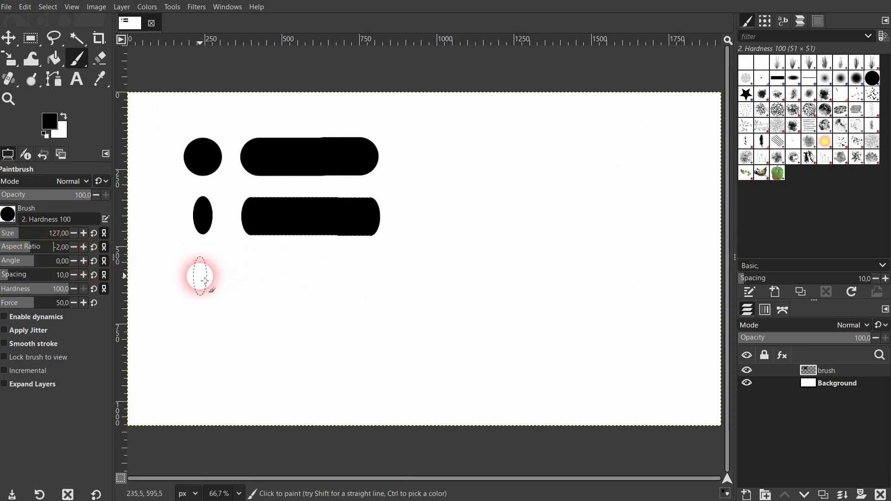
pyautogui.click(199, 275)
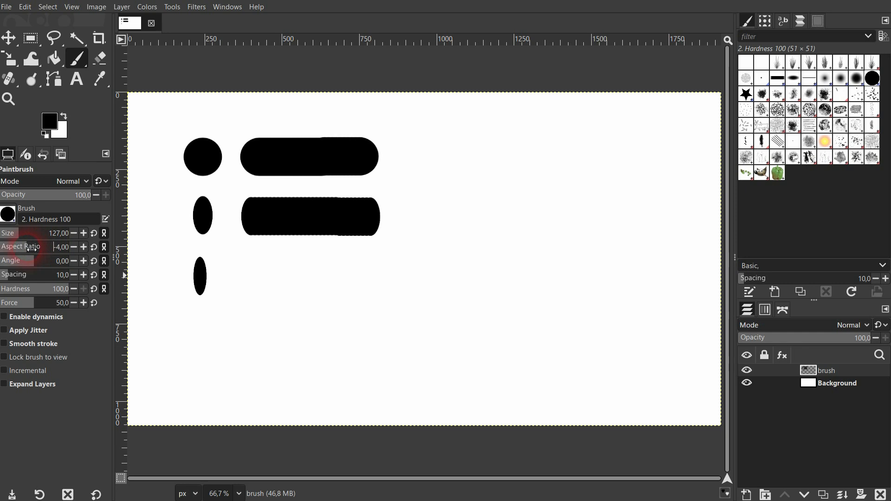
pyautogui.click(200, 330)
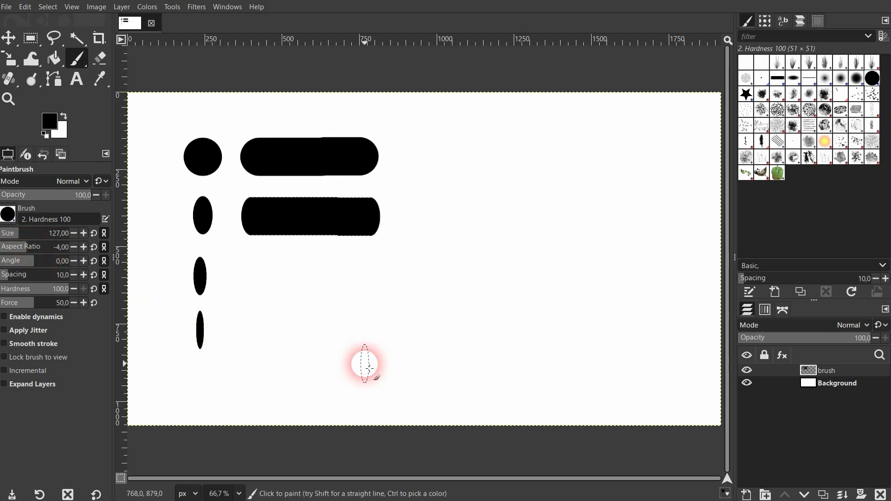
pyautogui.moveTo(243, 330); pyautogui.dragTo(369, 334)
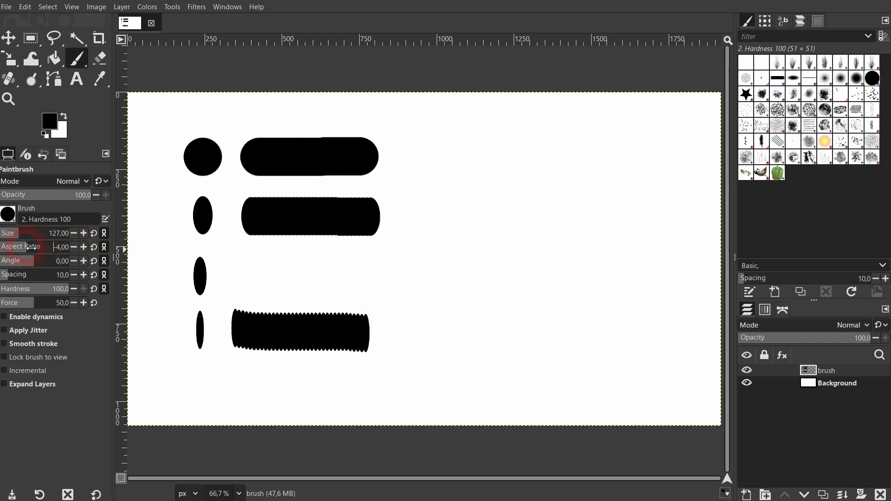
# - Paint a dab and a horizontal stroke with aspect ratio 1,00 beside the existing samples, and a second pair below with 2,00
pyautogui.moveTo(38, 251); pyautogui.dragTo(42, 251)
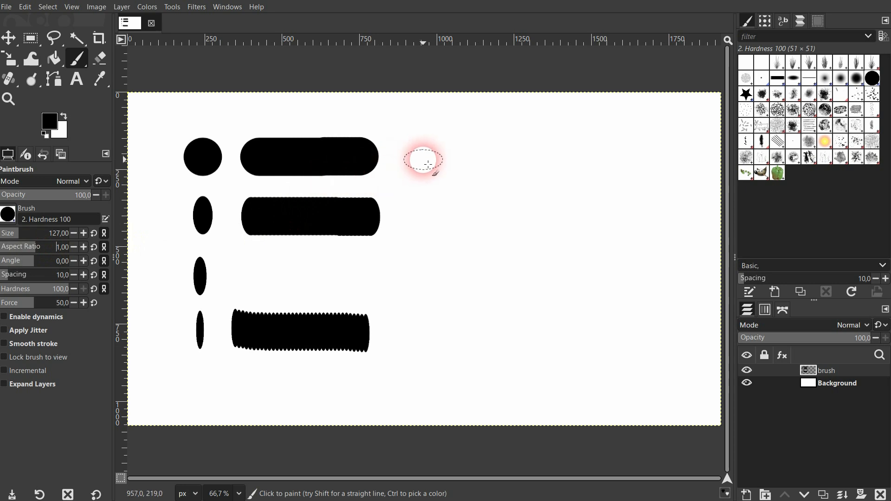
pyautogui.moveTo(476, 159); pyautogui.dragTo(612, 167)
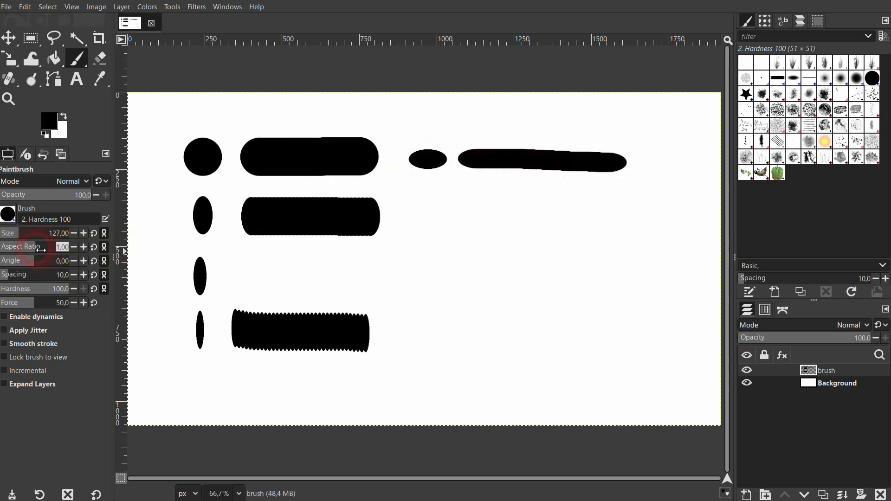
pyautogui.click(432, 207)
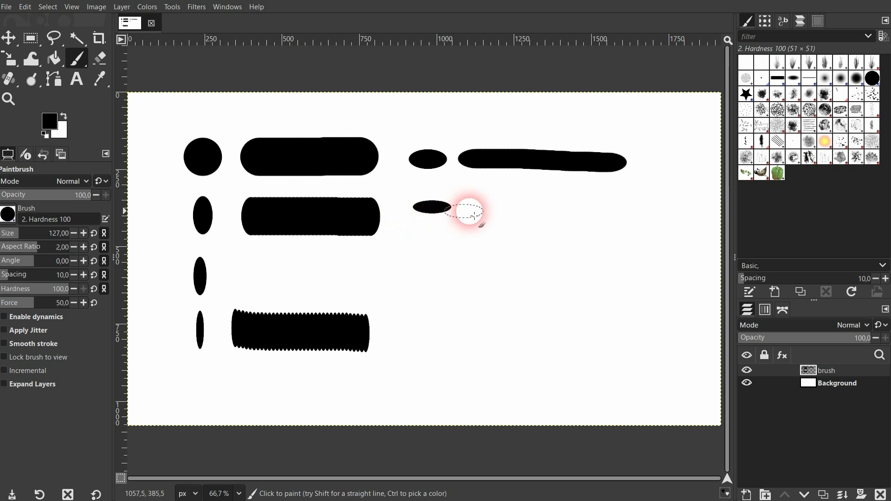
pyautogui.click(493, 210)
pyautogui.moveTo(500, 213); pyautogui.dragTo(642, 209)
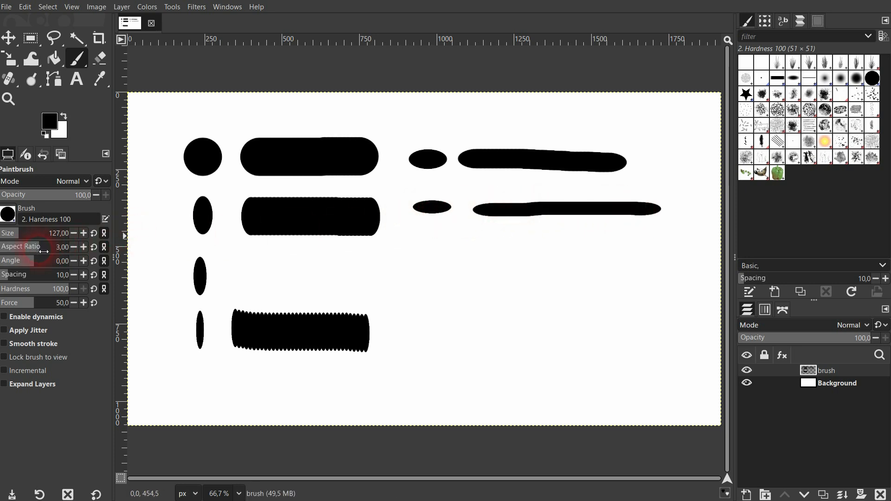
# - Paint a dab and horizontal stroke with aspect ratio 4,00, and below it the same with 5,00 plus two short vertical strokes
pyautogui.click(440, 273)
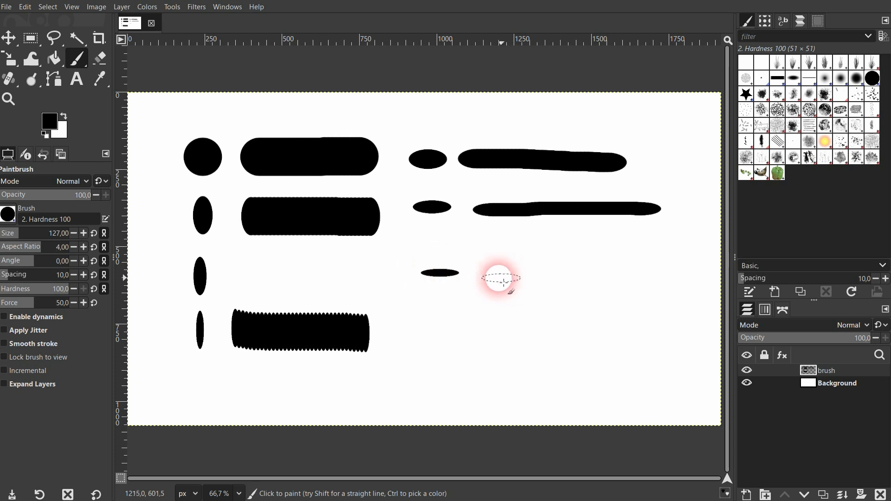
pyautogui.moveTo(500, 278); pyautogui.dragTo(664, 276)
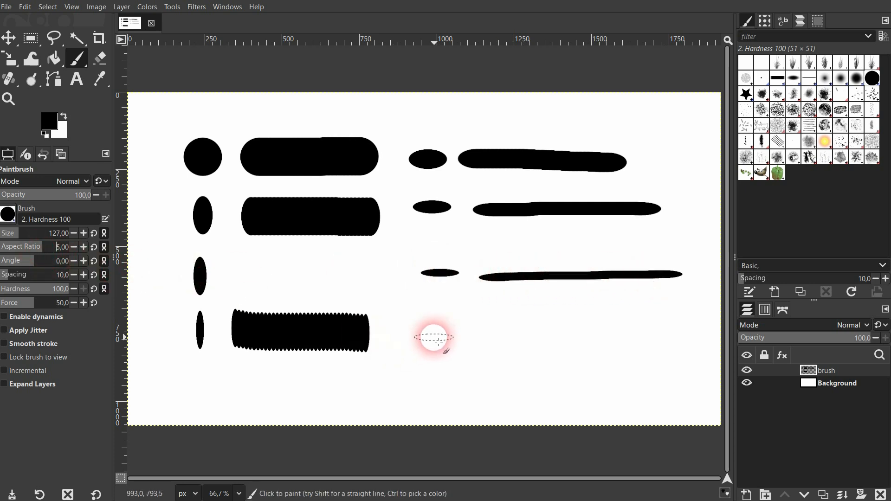
pyautogui.click(434, 337)
pyautogui.moveTo(471, 335); pyautogui.dragTo(686, 332)
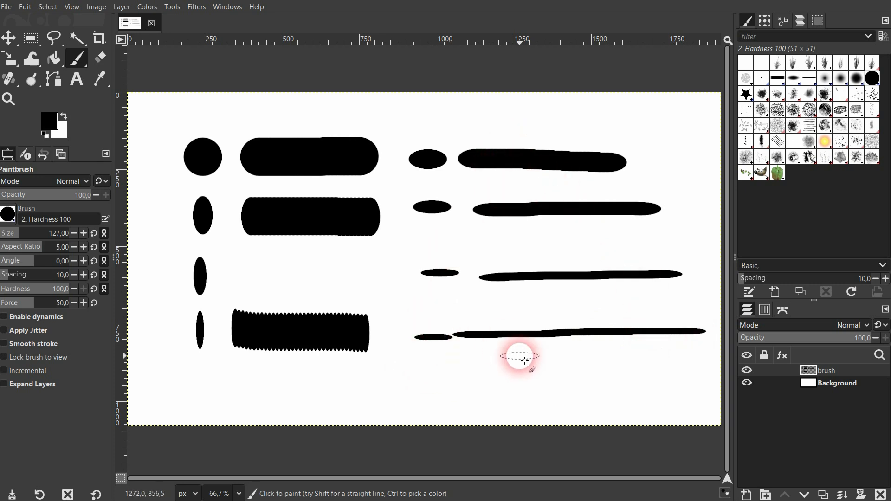
pyautogui.moveTo(519, 355); pyautogui.dragTo(523, 412)
pyautogui.moveTo(577, 358); pyautogui.dragTo(579, 413)
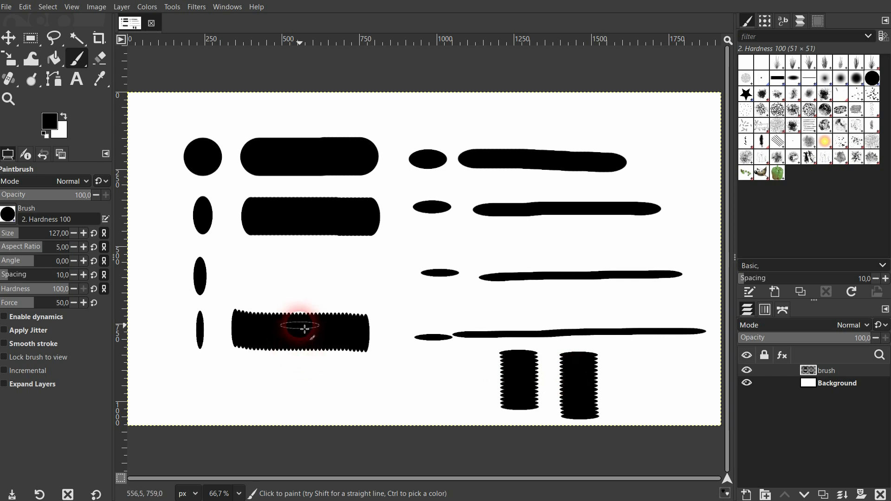
# - Reset the brush aspect ratio to 0,00 and paint one roughly horizontal and one roughly vertical stroke in the free space
pyautogui.click(63, 248)
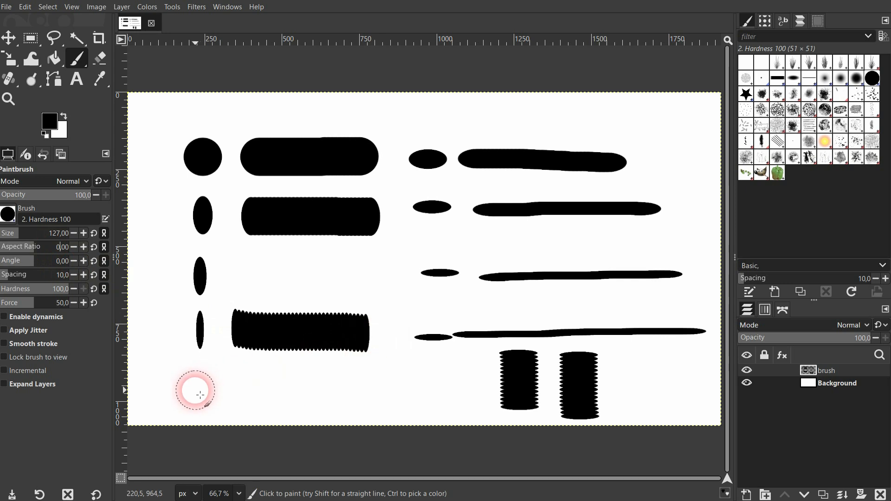
pyautogui.moveTo(194, 390); pyautogui.dragTo(297, 405)
pyautogui.moveTo(388, 274); pyautogui.dragTo(399, 378)
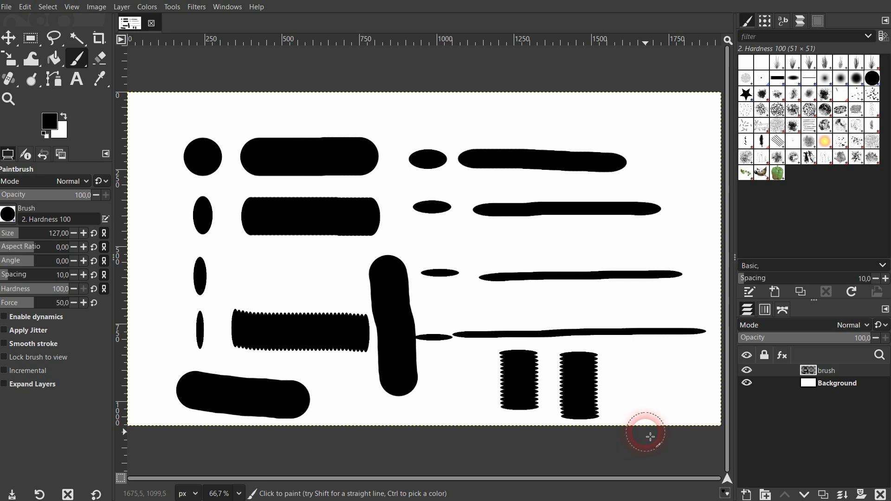
# - Delete the painted brush layer and add a new empty layer named brush above the Background
pyautogui.click(881, 494)
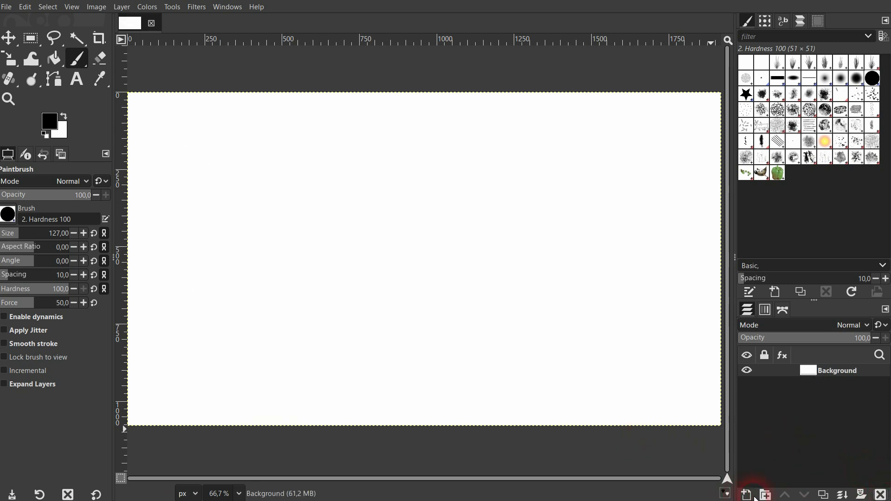
pyautogui.click(746, 495)
pyautogui.click(534, 392)
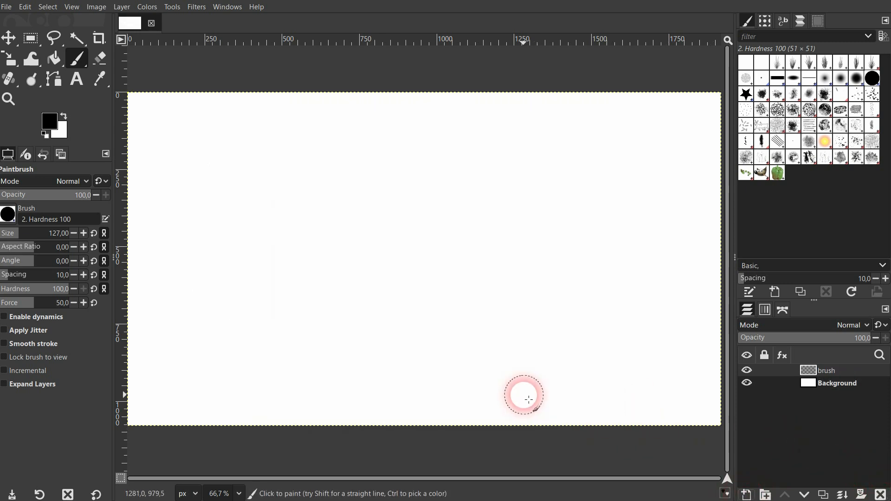
# - Set the brush aspect ratio to -4,00 and paint an upright narrow dab with a horizontal stroke beside it
pyautogui.click(26, 249)
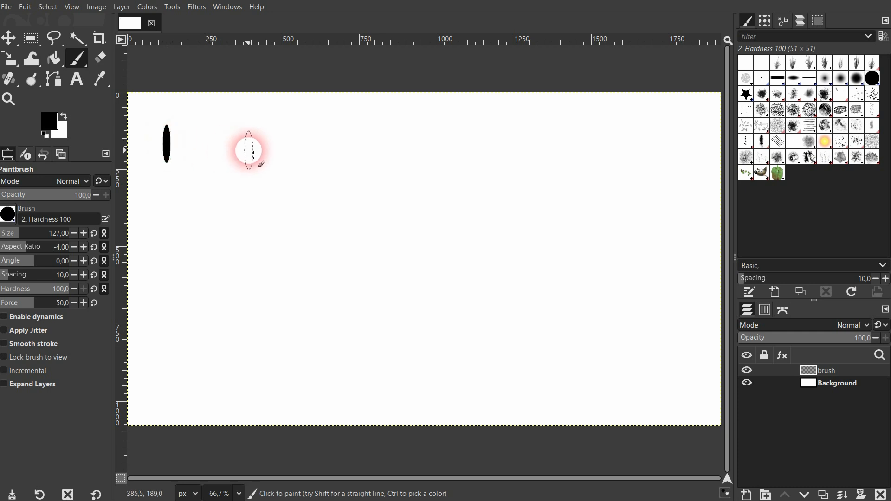
pyautogui.moveTo(214, 149); pyautogui.dragTo(312, 151)
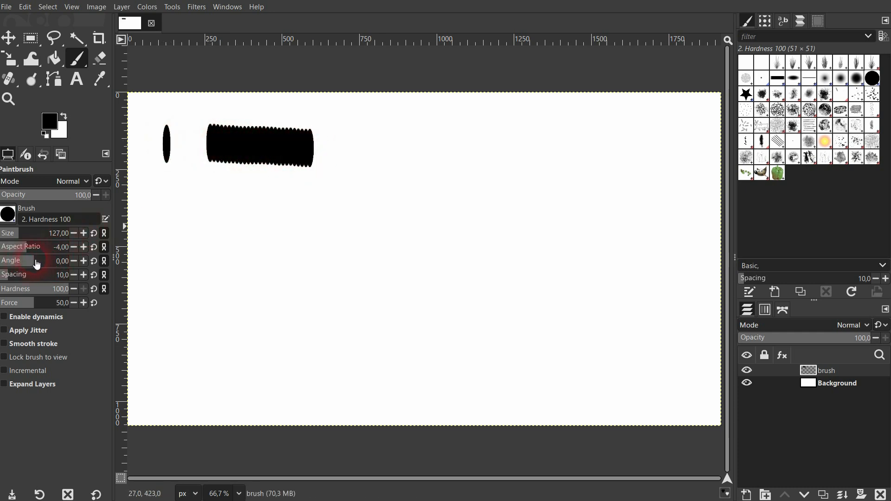
# - Paint a dab and a horizontal stroke with the brush angle at -46,00, and another pair below with the angle at 42,00
pyautogui.click(169, 207)
pyautogui.click(209, 216)
pyautogui.moveTo(213, 217); pyautogui.dragTo(324, 214)
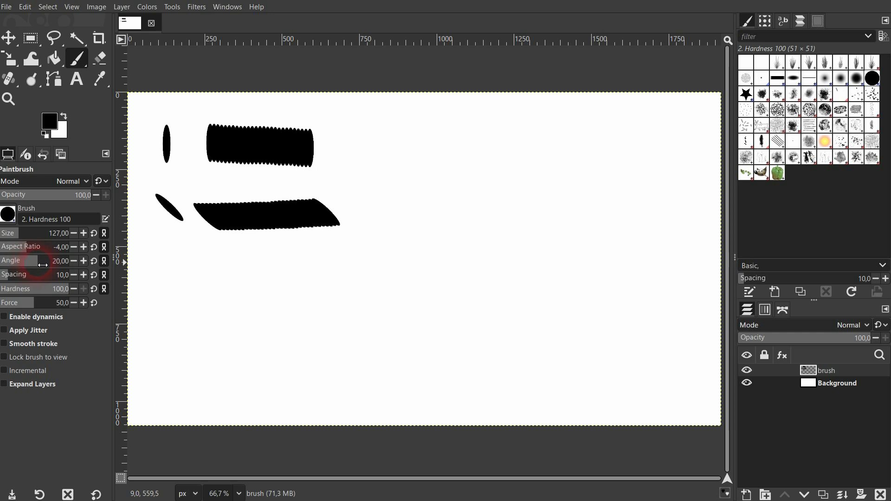
pyautogui.click(173, 285)
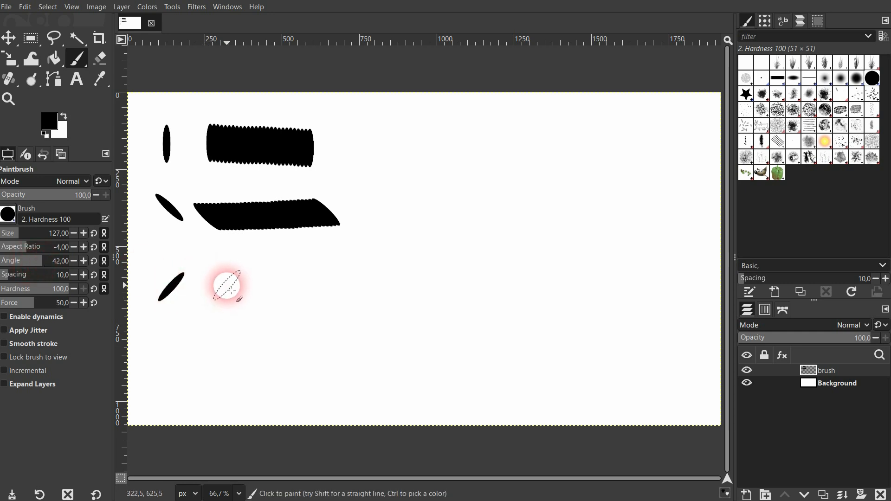
pyautogui.moveTo(227, 287); pyautogui.dragTo(356, 288)
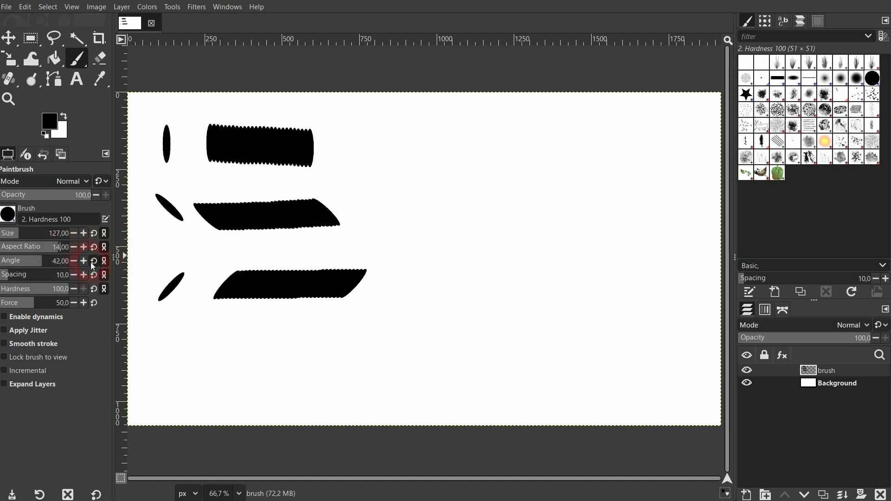
# - Reset both the brush aspect ratio and the brush angle to 0
pyautogui.press('BackSpace')
pyautogui.press('BackSpace')
pyautogui.write('0')
pyautogui.click(54, 261)
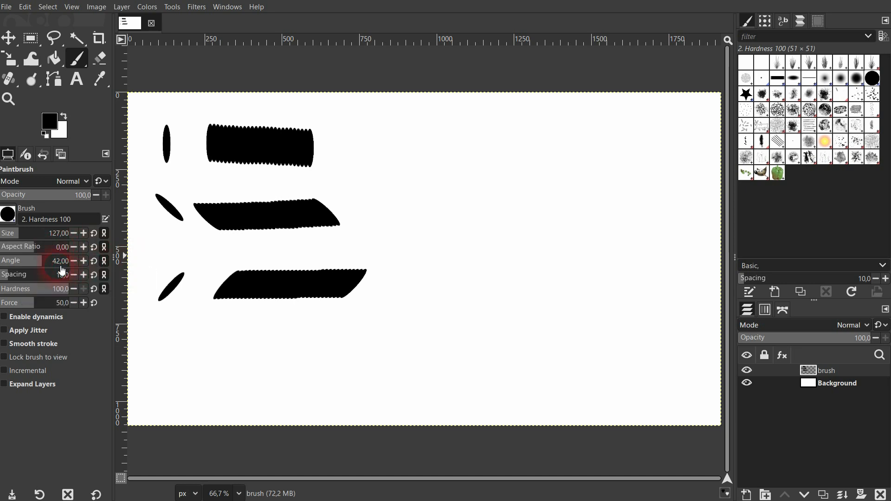
pyautogui.press('BackSpace')
pyautogui.press('Delete')
pyautogui.write('0')
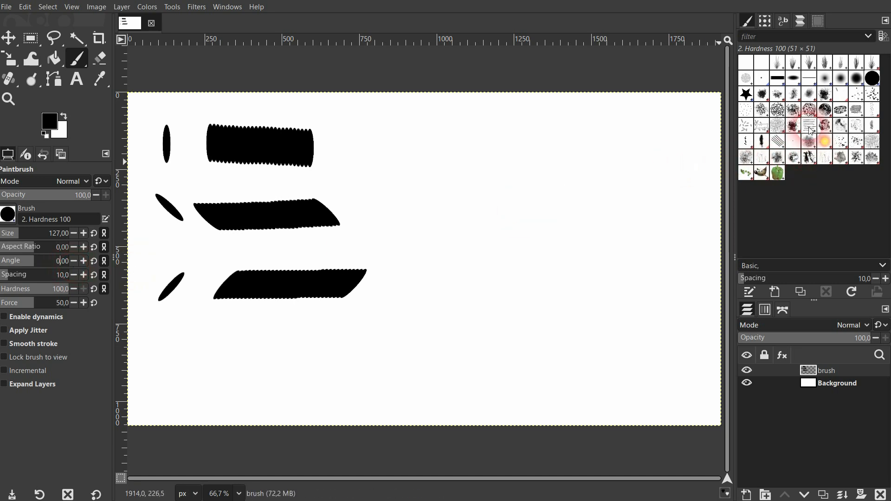
# - Select the BK_GrassBrush01 brush and reduce its size to 206,00
pyautogui.click(777, 65)
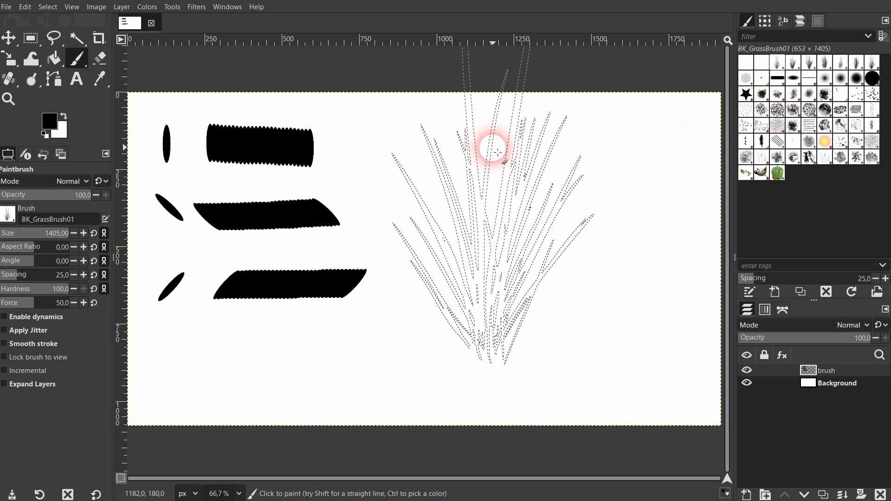
pyautogui.click(26, 240)
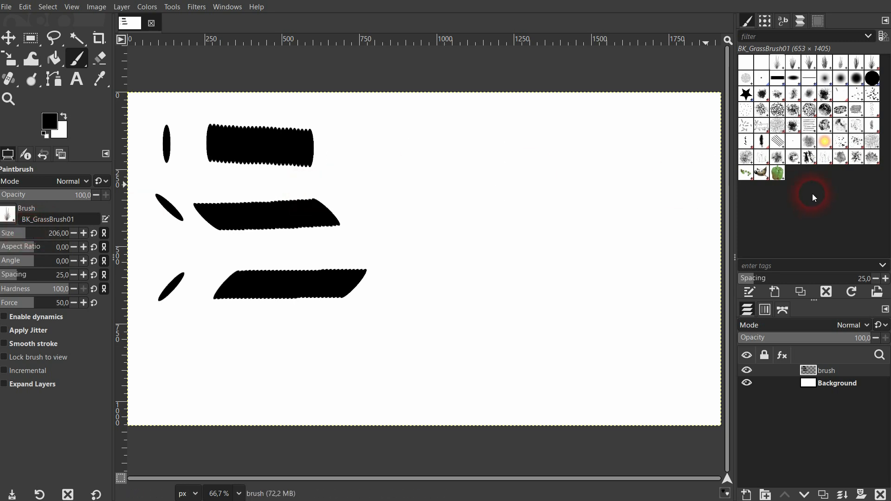
# - Select the Pencil Scratch brush, set its size to 104,00 and paint one dab in the empty area beside the first stroke
pyautogui.click(782, 143)
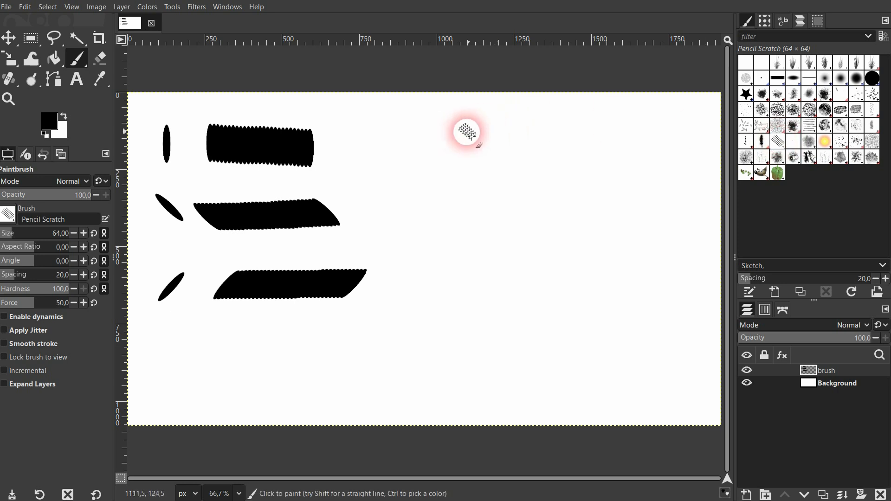
pyautogui.click(19, 237)
pyautogui.click(407, 149)
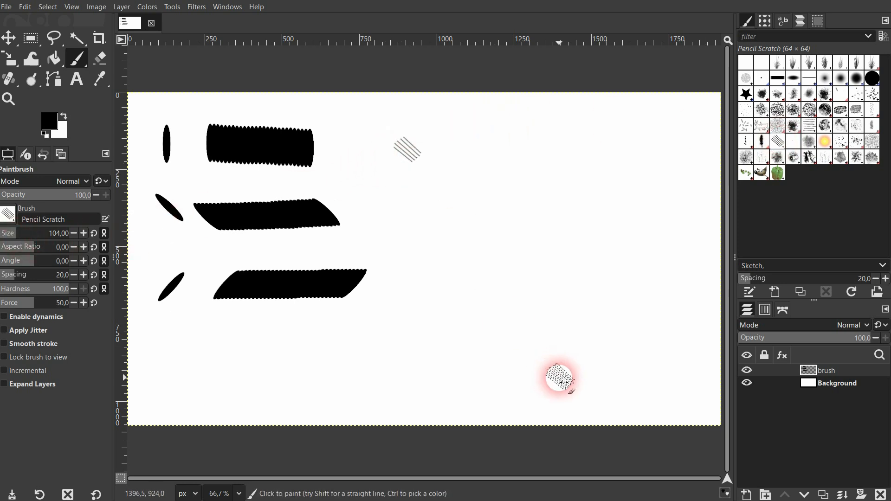
# - Set the Pencil Scratch brush size to 194,00 and paint one dab beside the small scratch dab
pyautogui.click(31, 238)
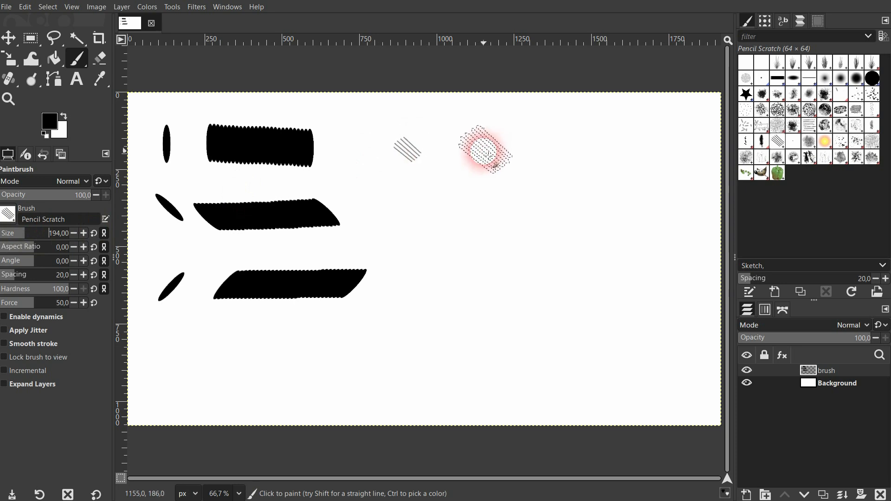
pyautogui.click(484, 152)
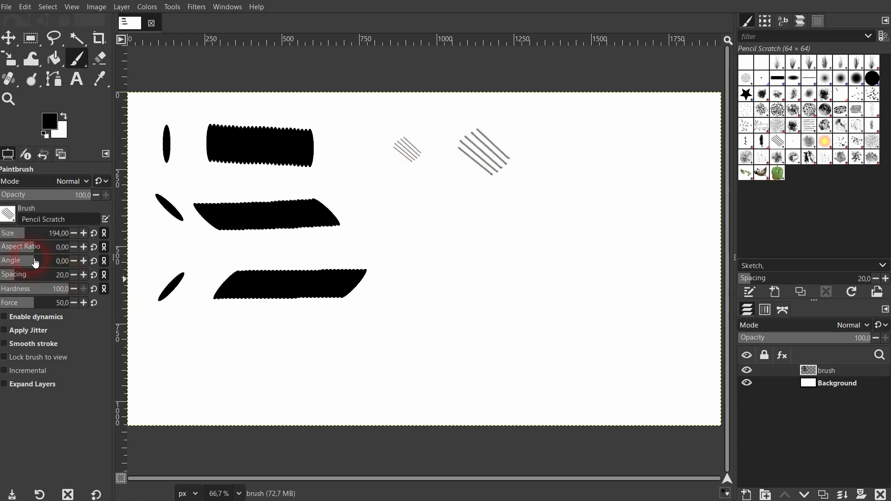
# - Paint two more scratch dabs along the first row, each at a different brush angle, and two dabs in the row below at -82,00
pyautogui.click(580, 161)
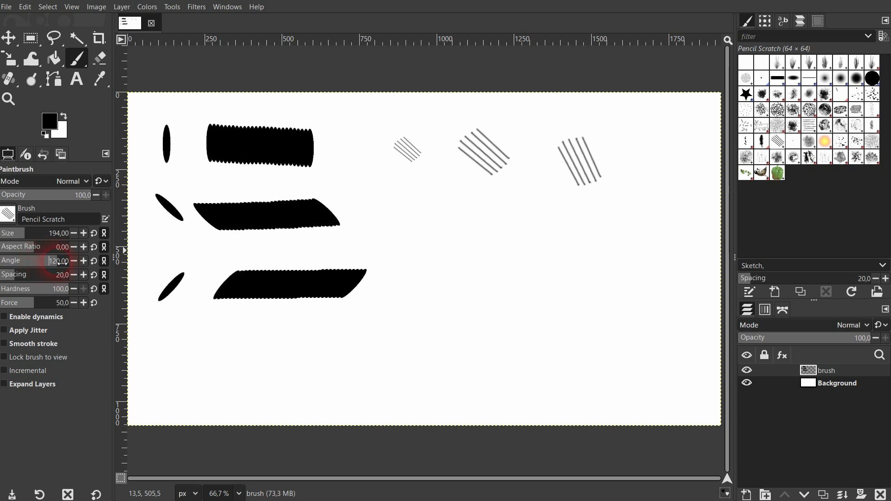
pyautogui.moveTo(62, 263); pyautogui.dragTo(64, 263)
pyautogui.click(661, 157)
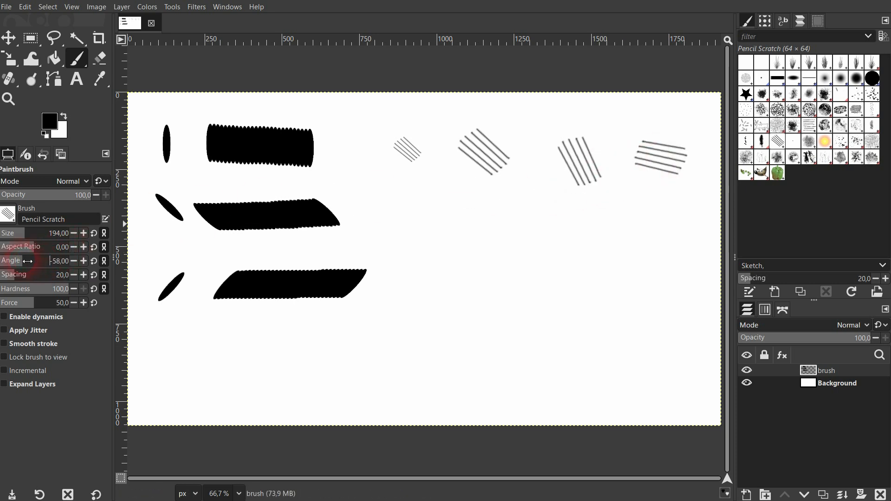
pyautogui.click(413, 217)
pyautogui.click(490, 221)
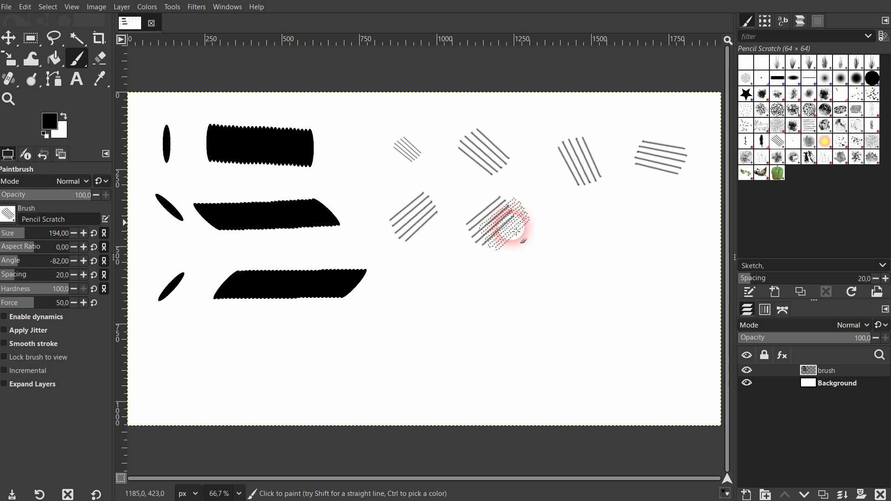
# - Select the BK_GrassBrush01 brush, reduce its size to 152,00 and paint one upright grass dab in the empty area below the scratch dabs
pyautogui.click(779, 65)
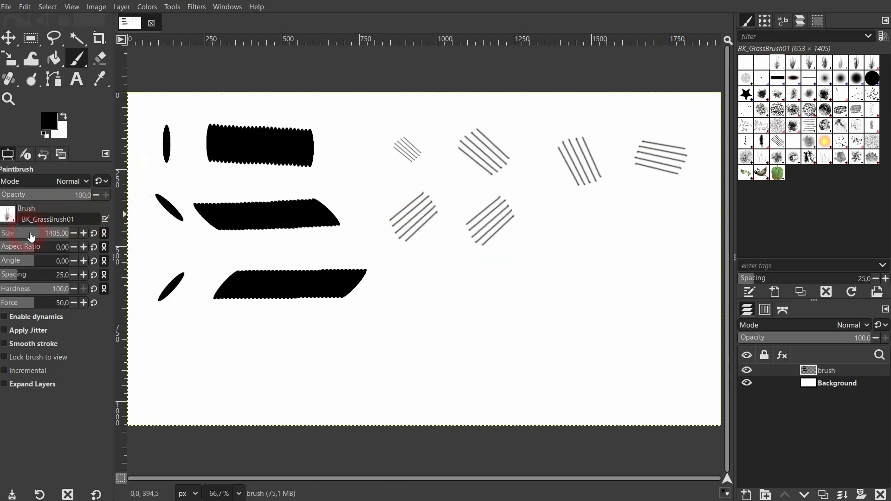
pyautogui.click(31, 236)
pyautogui.click(442, 333)
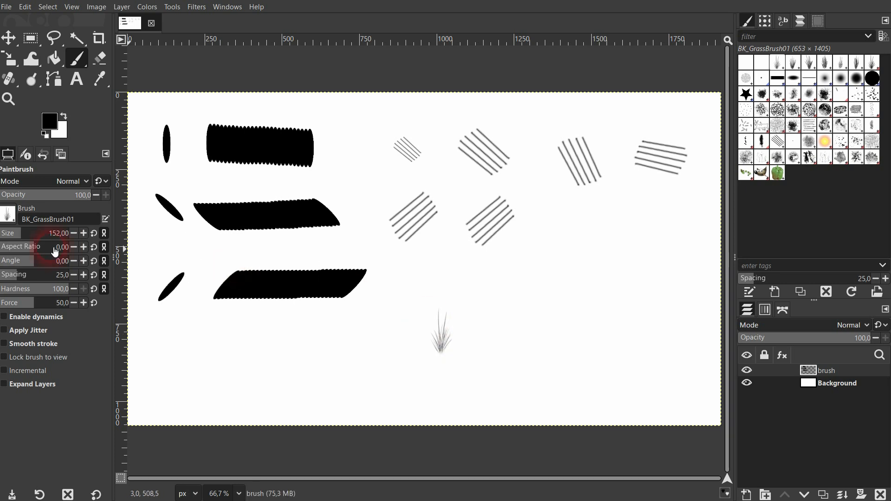
# - Paint a grass dab with the brush angle at 46,00, and another dab plus a wavy stroke below the black strokes at -108,00
pyautogui.moveTo(47, 263); pyautogui.dragTo(49, 263)
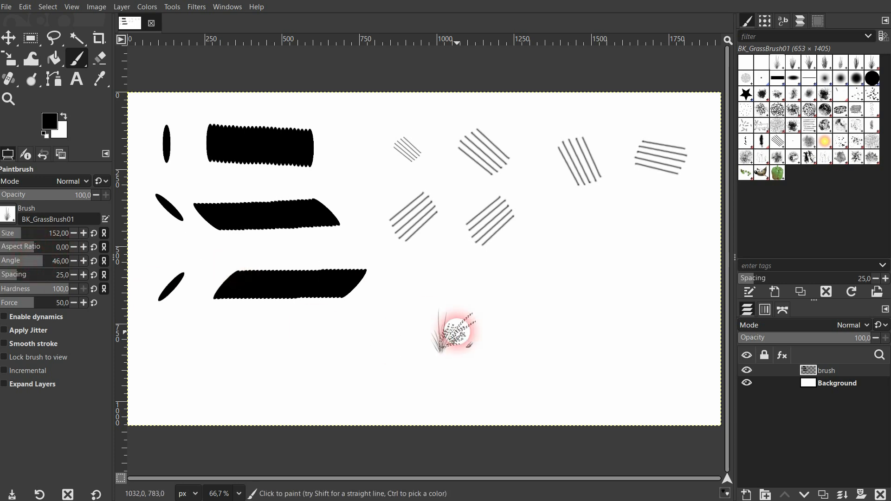
pyautogui.click(526, 337)
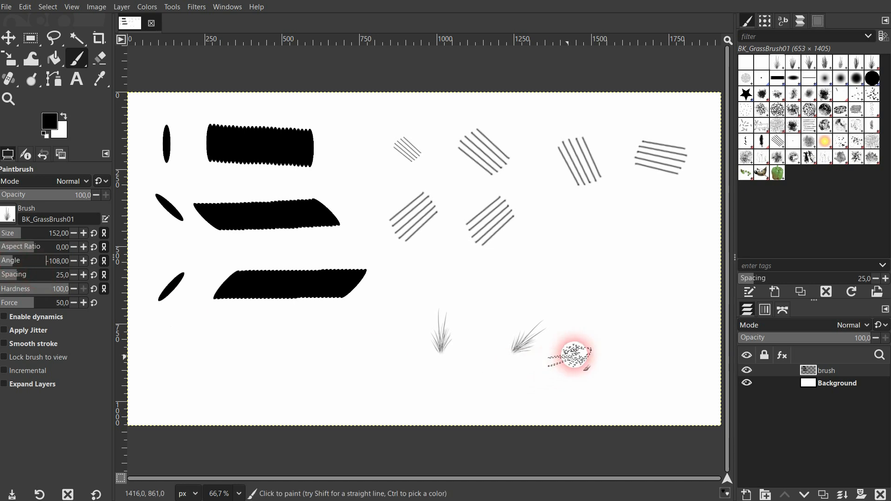
pyautogui.click(588, 338)
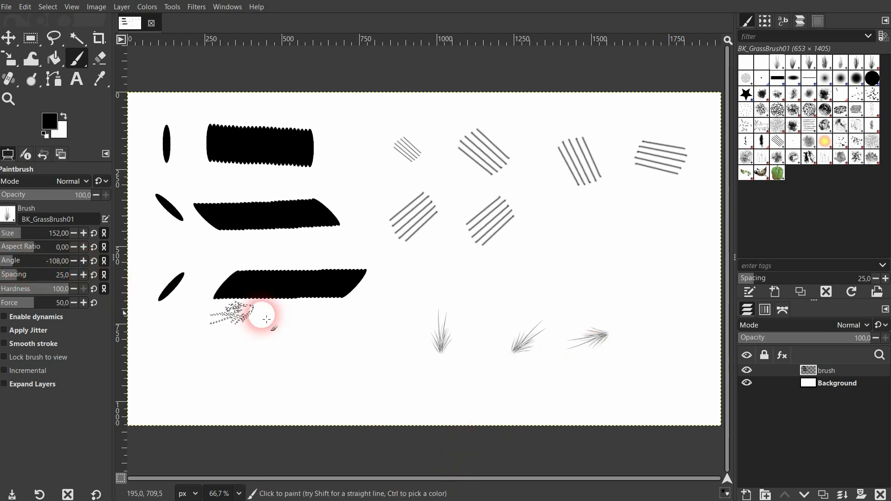
pyautogui.moveTo(251, 362)
pyautogui.mouseDown()
pyautogui.moveTo(293, 389)
pyautogui.moveTo(352, 360)
pyautogui.moveTo(392, 410)
pyautogui.mouseUp()
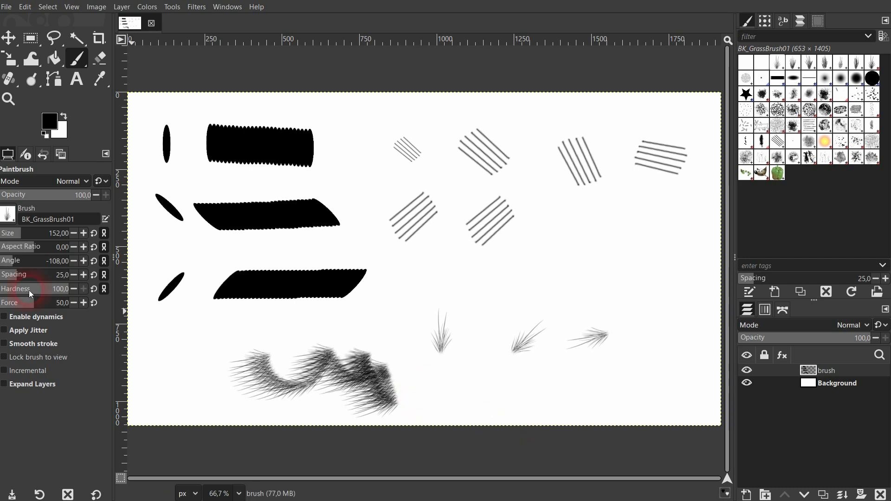
# - Set the brush angle to -75,00 and paint five grass dabs scattered around the existing ones
pyautogui.click(23, 261)
pyautogui.click(549, 278)
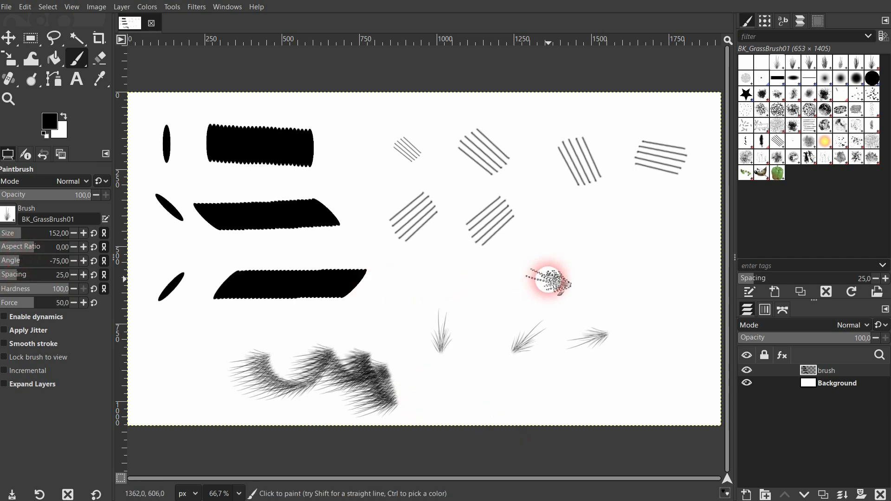
pyautogui.click(659, 291)
pyautogui.click(573, 373)
pyautogui.click(465, 303)
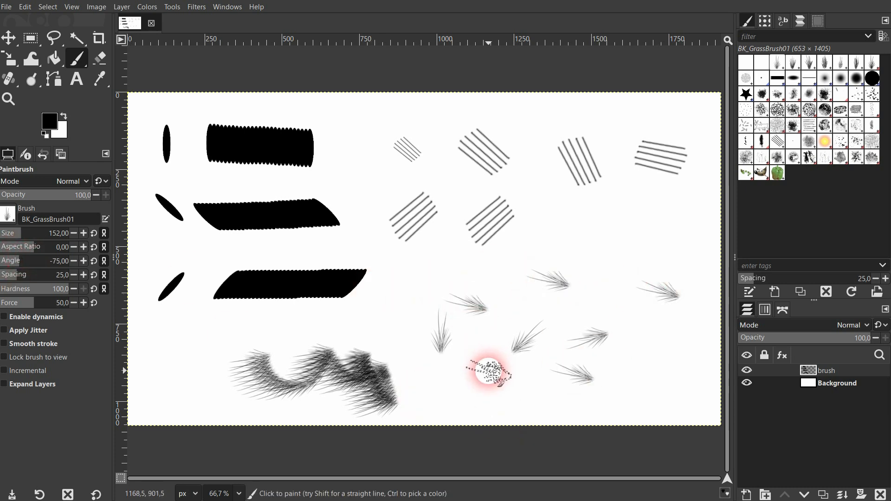
pyautogui.click(488, 370)
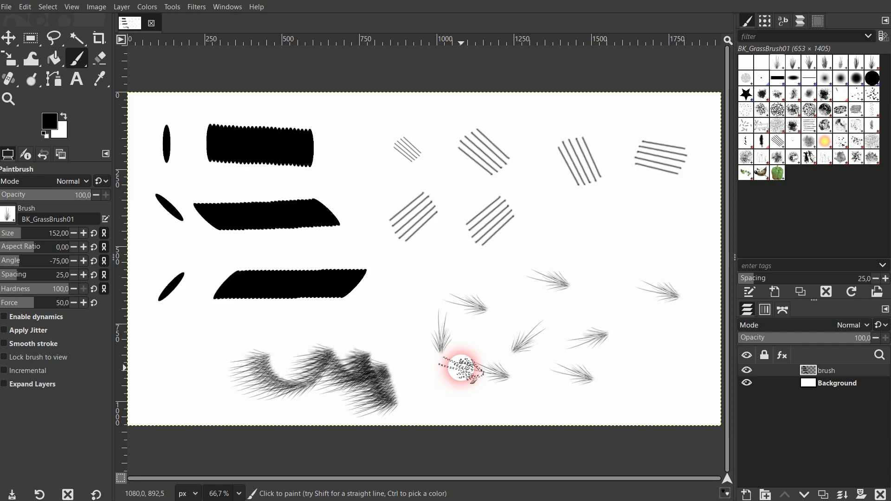